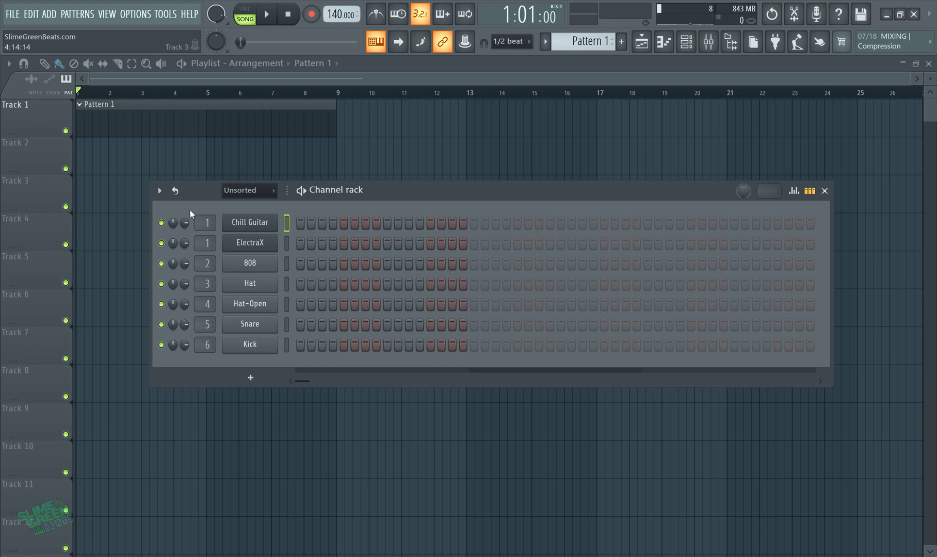
Open Chill Guitar's FLEX plugin editor, play a note with Z, and toggle the settings strip off and on.
{"action": "left_click", "coordinate": [241, 225]}
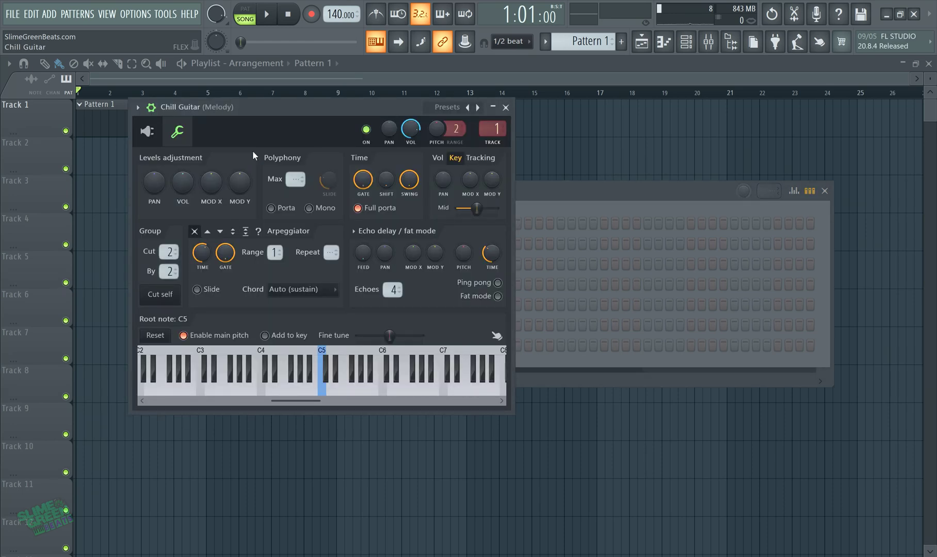
{"action": "left_click", "coordinate": [147, 131]}
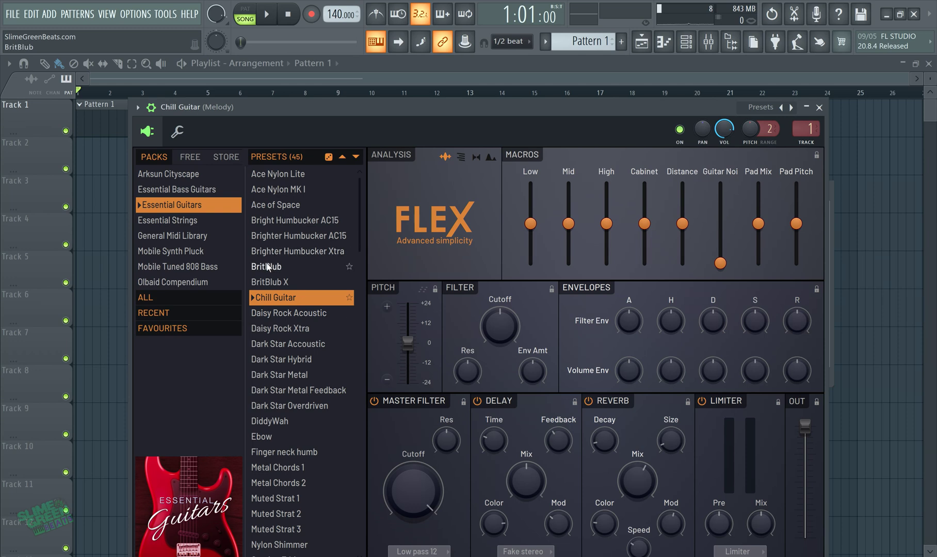
{"action": "key", "text": "z"}
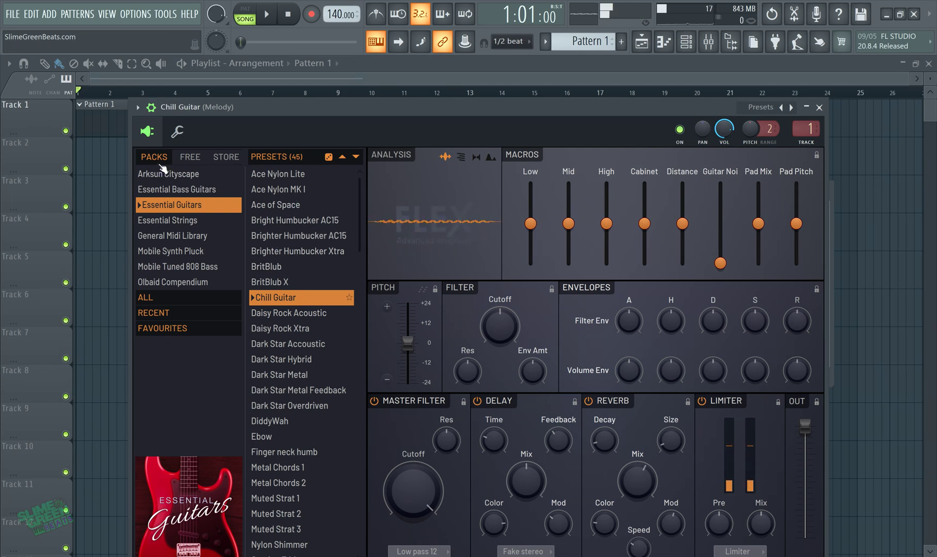
{"action": "left_click", "coordinate": [150, 107]}
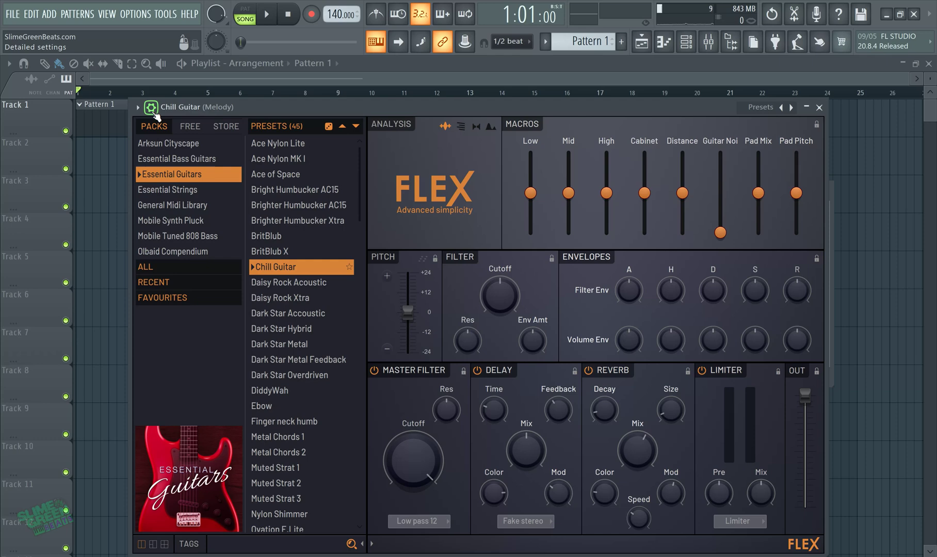
{"action": "left_click", "coordinate": [152, 110]}
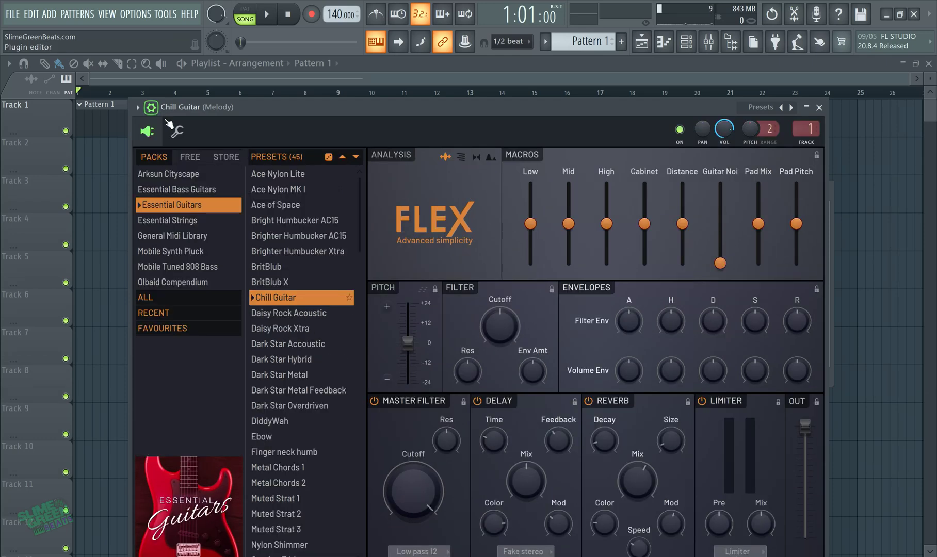
Show the miscellaneous functions page and raise the root note from C4 through C5 and C6 to C7.
{"action": "left_click", "coordinate": [178, 134]}
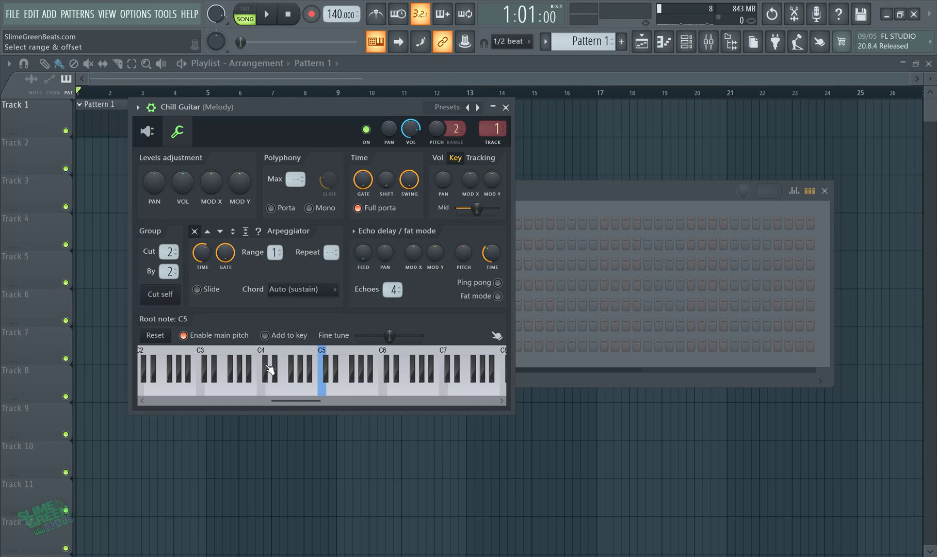
{"action": "left_click", "coordinate": [265, 391]}
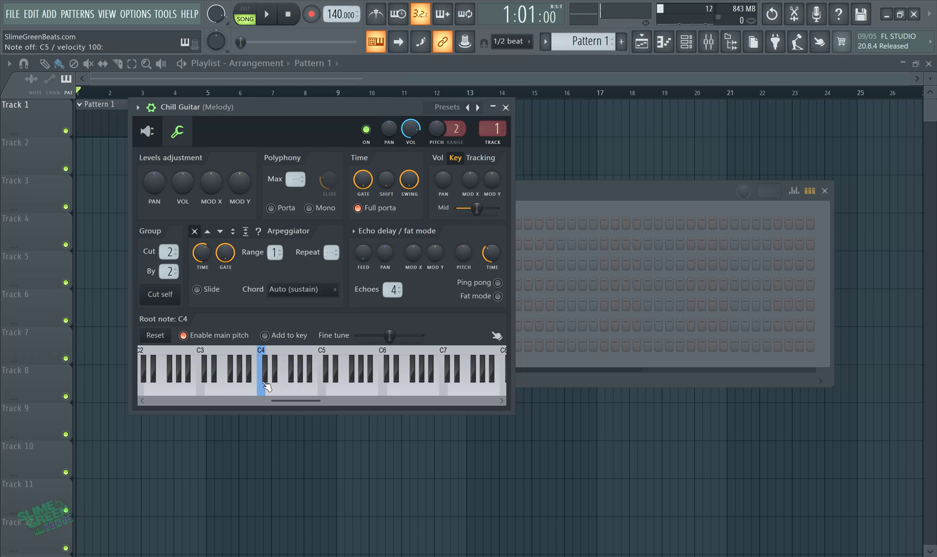
{"action": "left_click", "coordinate": [318, 382]}
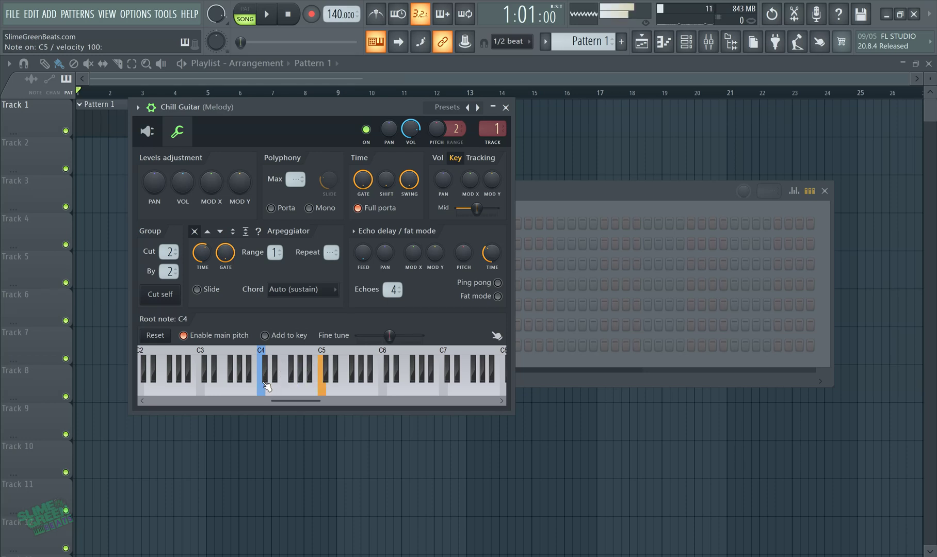
{"action": "left_click", "coordinate": [323, 383]}
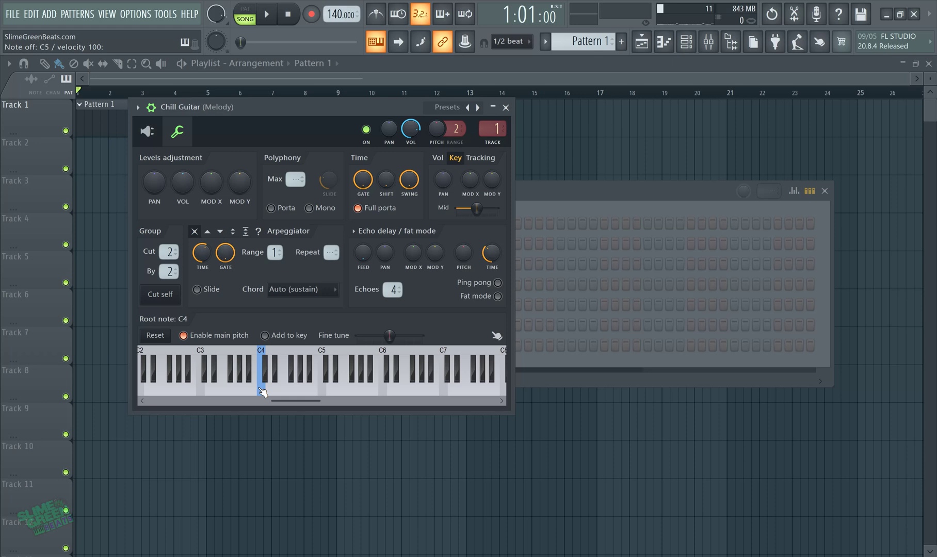
{"action": "right_click", "coordinate": [322, 382]}
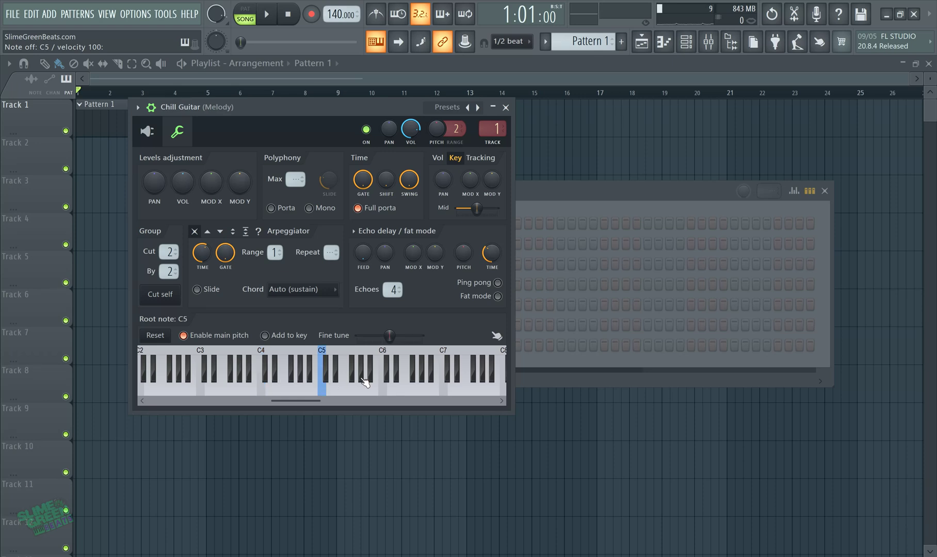
{"action": "right_click", "coordinate": [384, 382]}
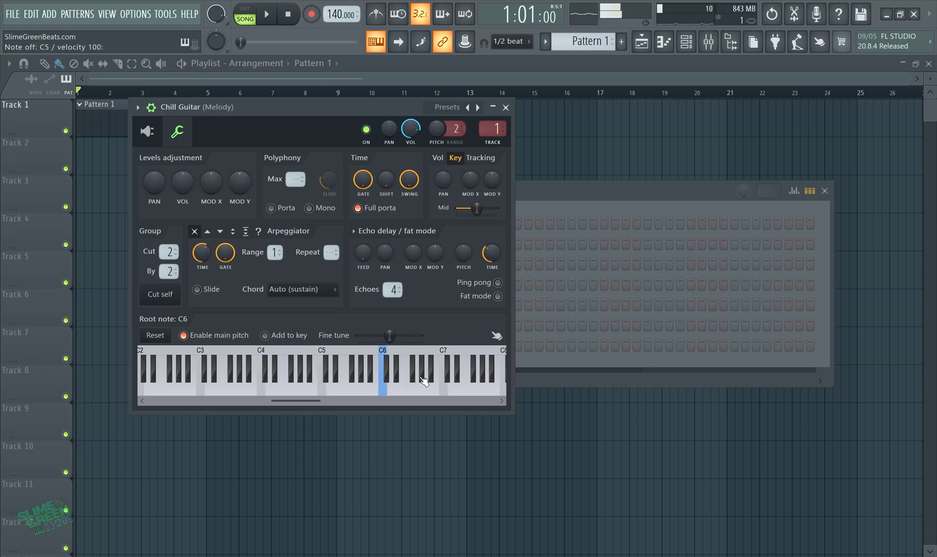
{"action": "right_click", "coordinate": [444, 383]}
{"action": "key", "text": "z"}
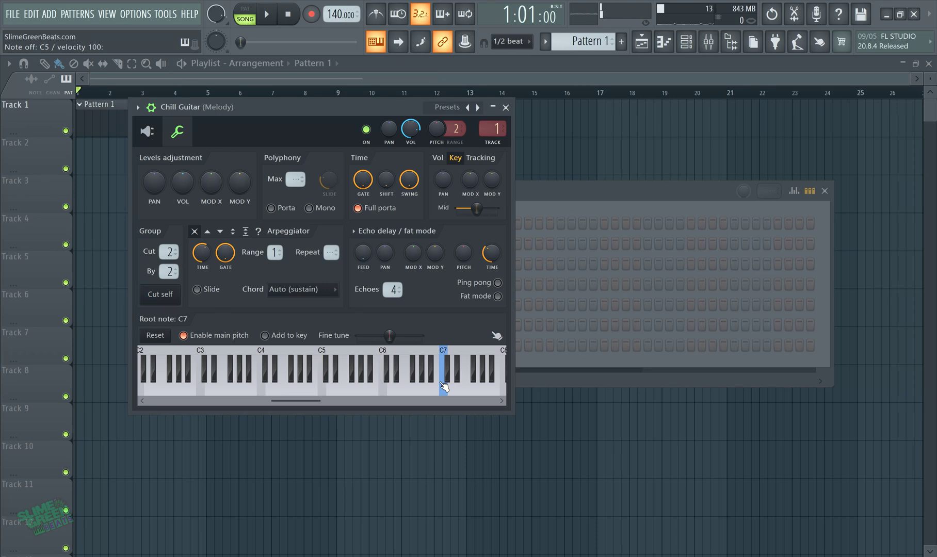
Lower the root note through C6, C5 and C4 to C3, then try C4 and B4, ending on C5.
{"action": "right_click", "coordinate": [383, 383]}
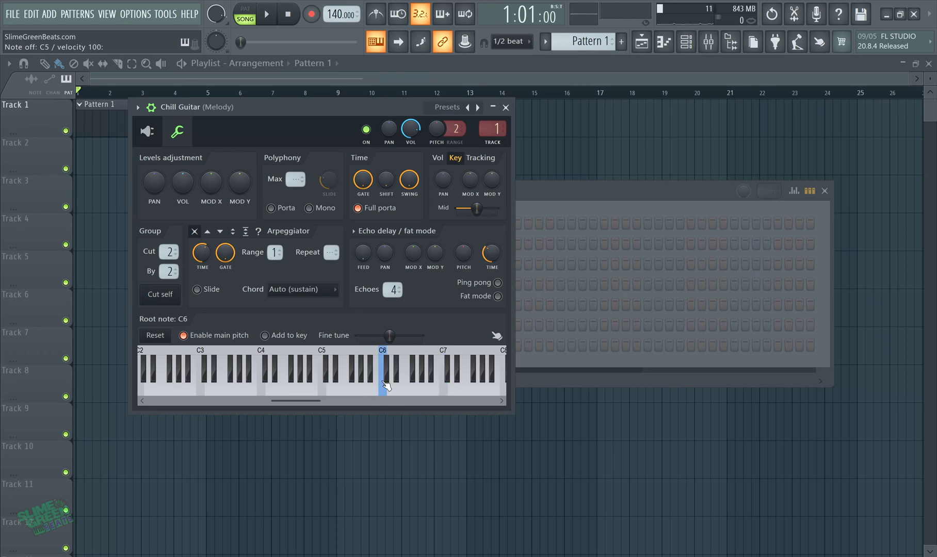
{"action": "left_click", "coordinate": [323, 385]}
{"action": "right_click", "coordinate": [322, 383]}
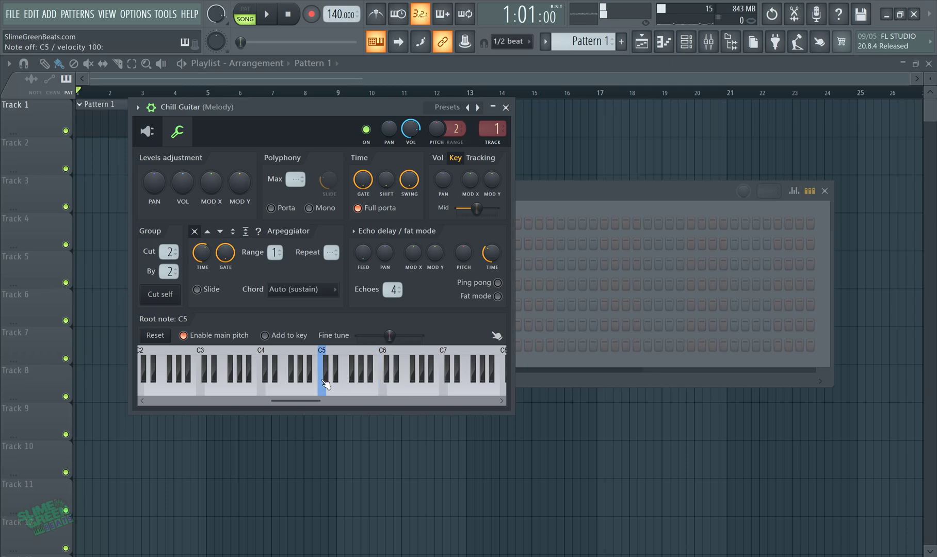
{"action": "right_click", "coordinate": [263, 382]}
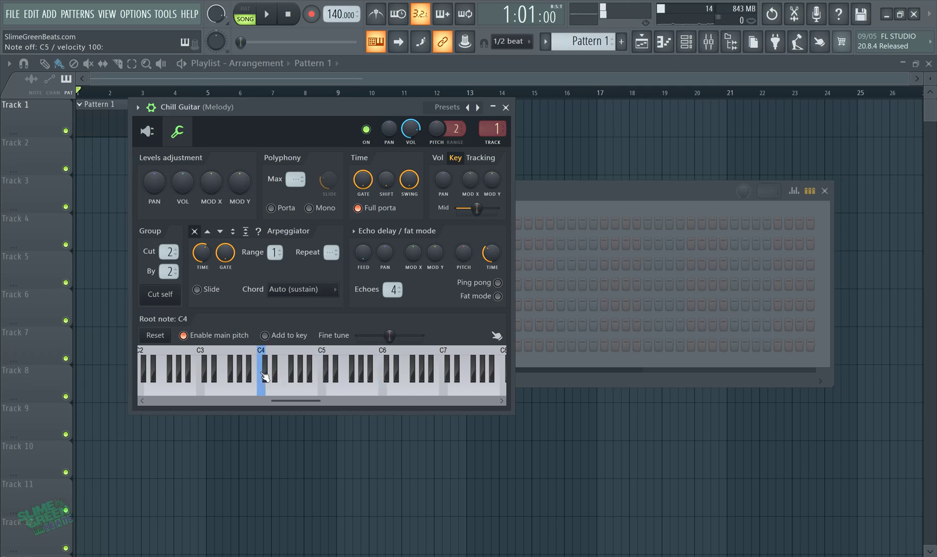
{"action": "right_click", "coordinate": [202, 371]}
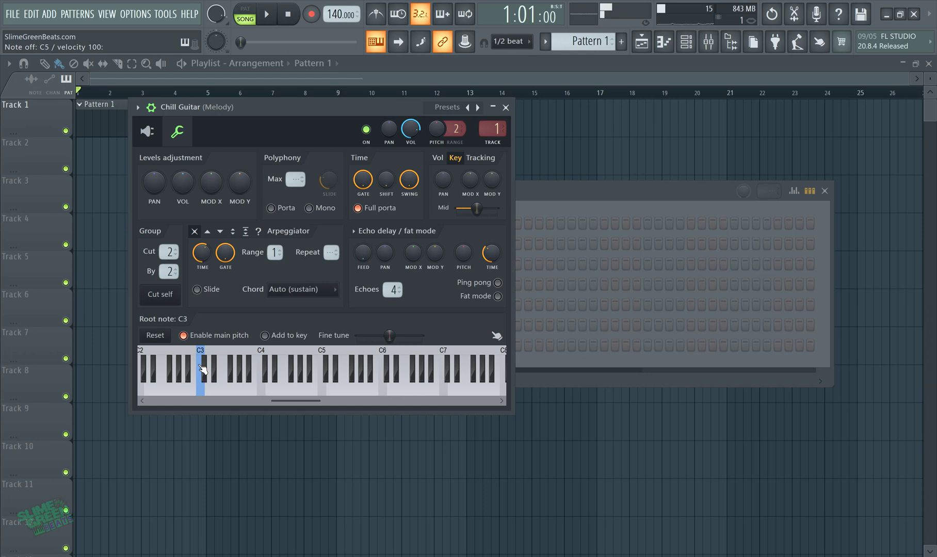
{"action": "right_click", "coordinate": [263, 374]}
{"action": "right_click", "coordinate": [314, 374]}
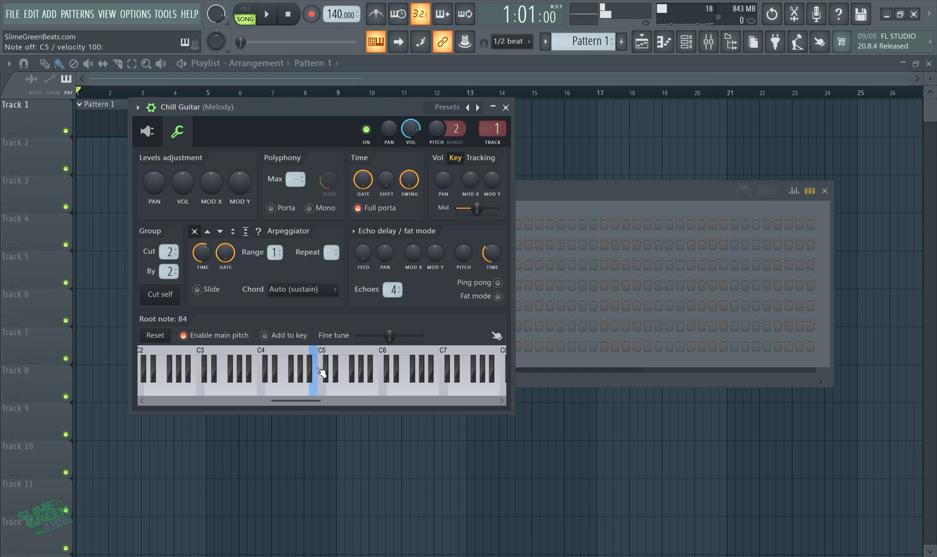
{"action": "right_click", "coordinate": [321, 371]}
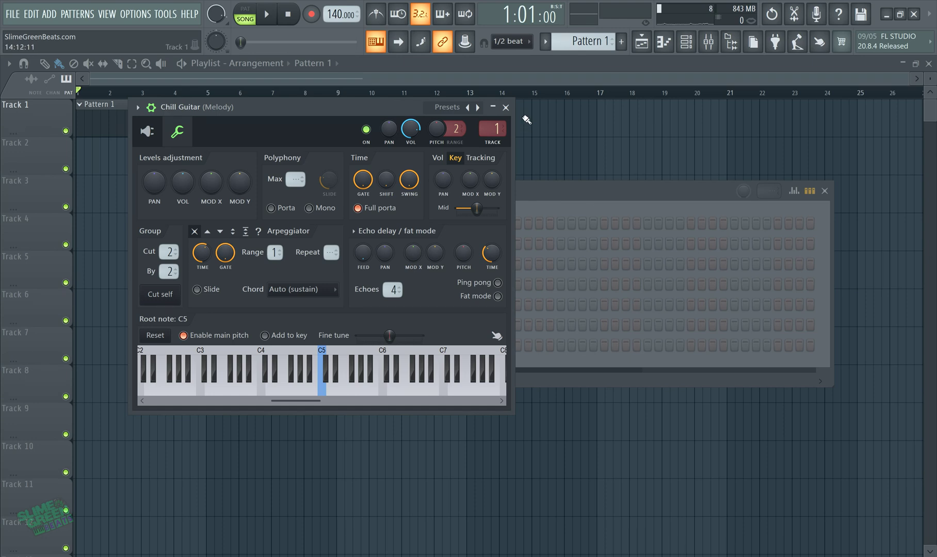
Close the Chill Guitar window and show the ElectraX channel's synth interface.
{"action": "left_click", "coordinate": [506, 108]}
{"action": "left_click", "coordinate": [262, 243]}
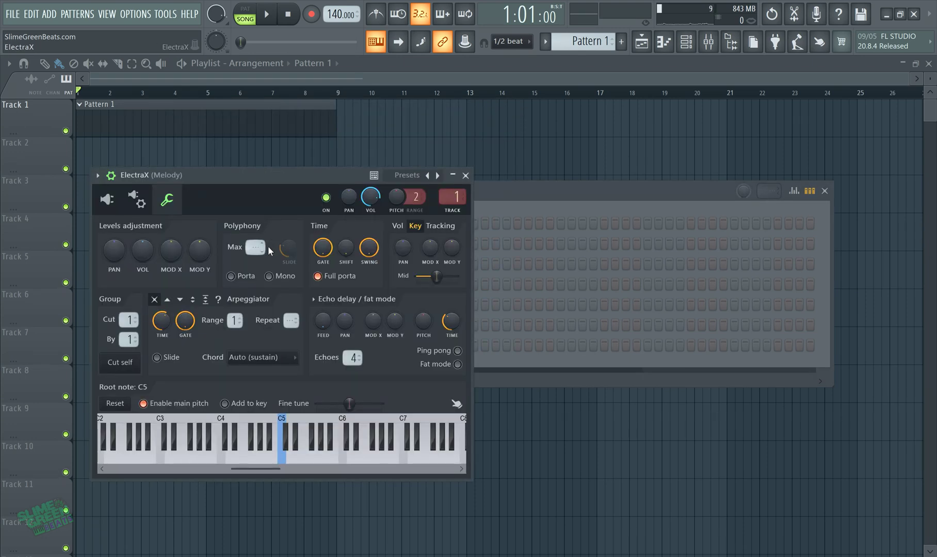
{"action": "left_click", "coordinate": [107, 199]}
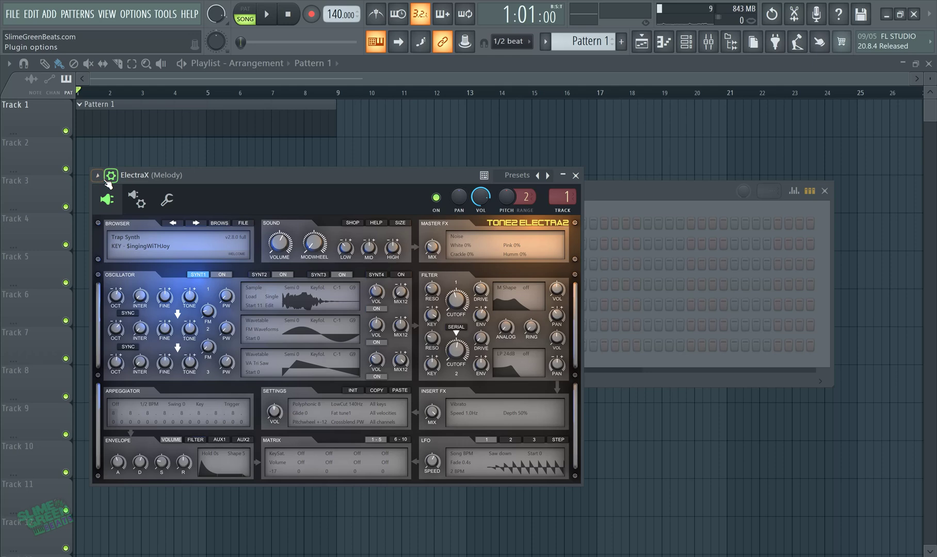
Reposition the ElectraX window and show its miscellaneous functions page with the root-note keyboard.
{"action": "left_click", "coordinate": [111, 175]}
{"action": "left_click", "coordinate": [112, 176]}
{"action": "left_click", "coordinate": [112, 177]}
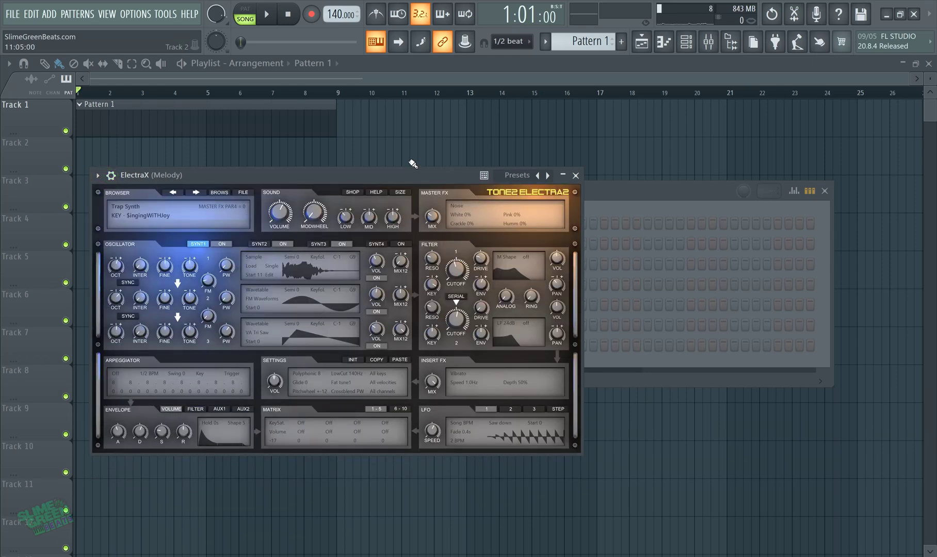
{"action": "left_click_drag", "start_coordinate": [383, 183], "coordinate": [432, 187]}
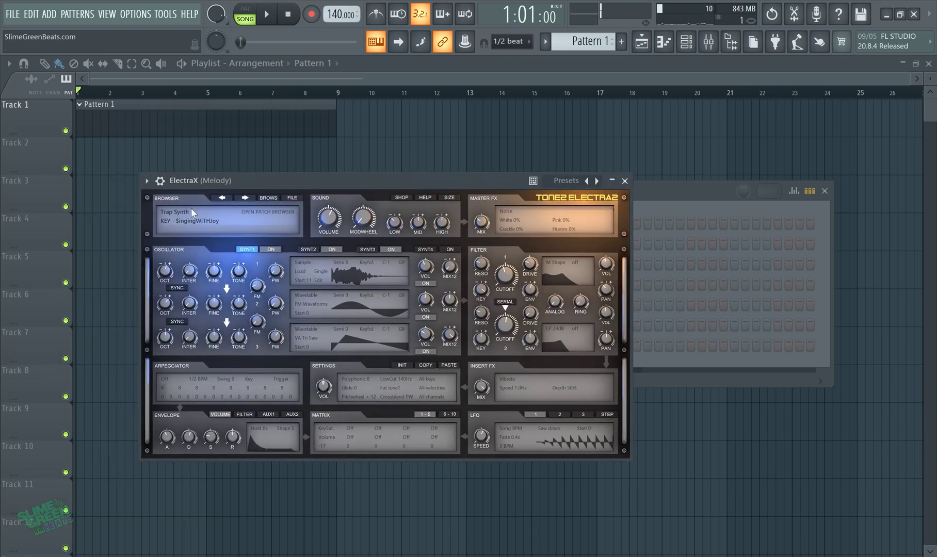
{"action": "left_click", "coordinate": [162, 183]}
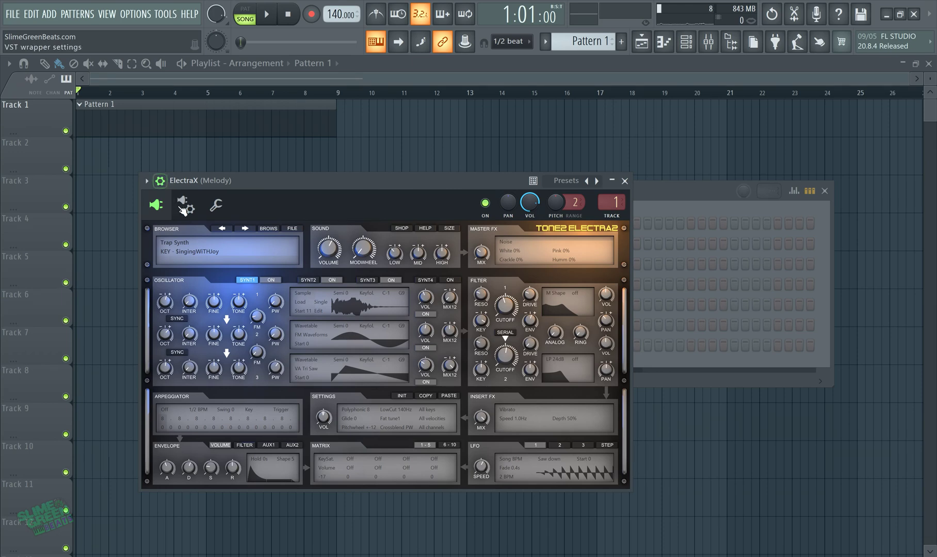
{"action": "left_click", "coordinate": [221, 211]}
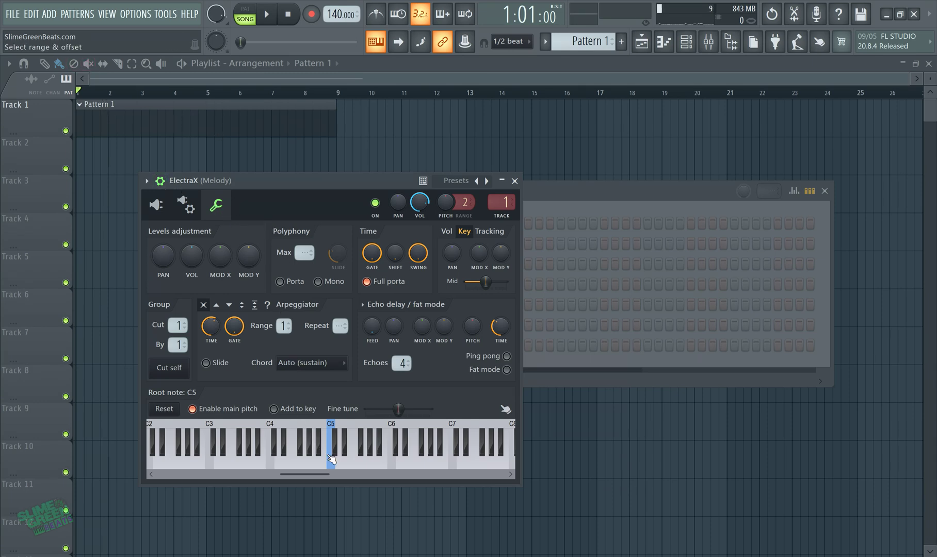
Try ElectraX root notes C4, B5 and C6, settle on C5, and bring the Channel rack forward.
{"action": "left_click", "coordinate": [271, 463]}
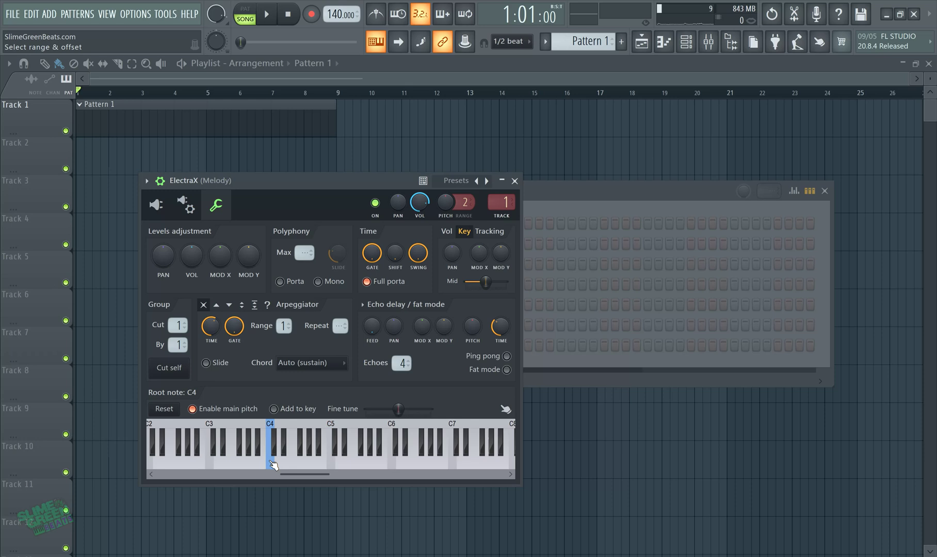
{"action": "left_click", "coordinate": [387, 453]}
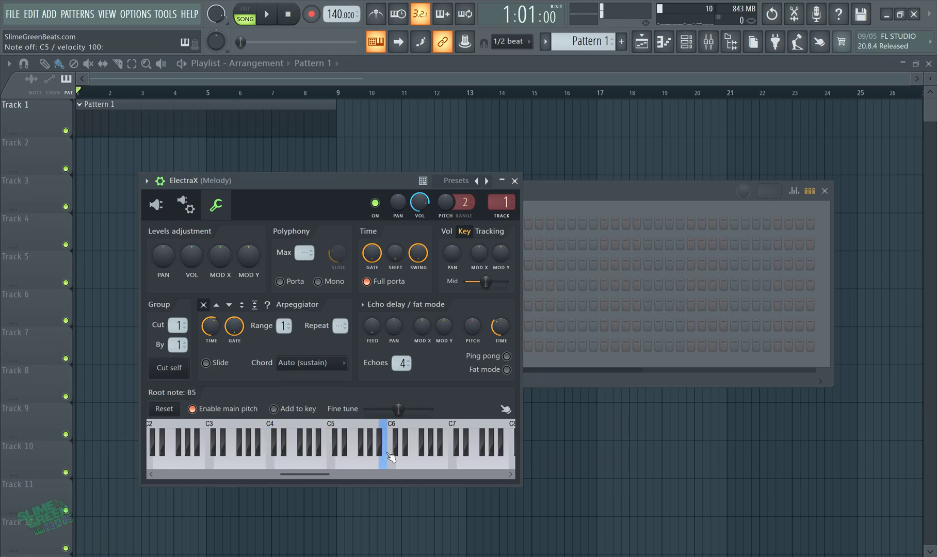
{"action": "left_click", "coordinate": [392, 459]}
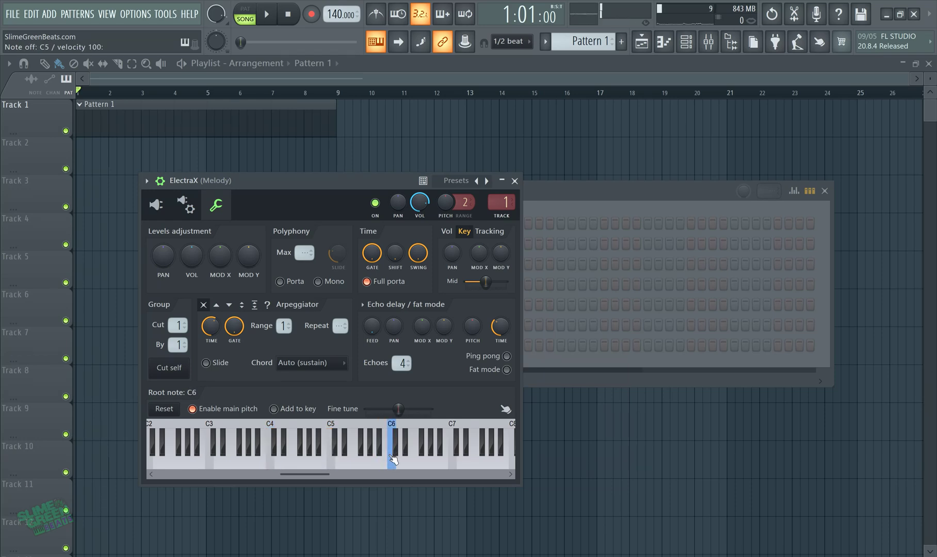
{"action": "left_click", "coordinate": [335, 461]}
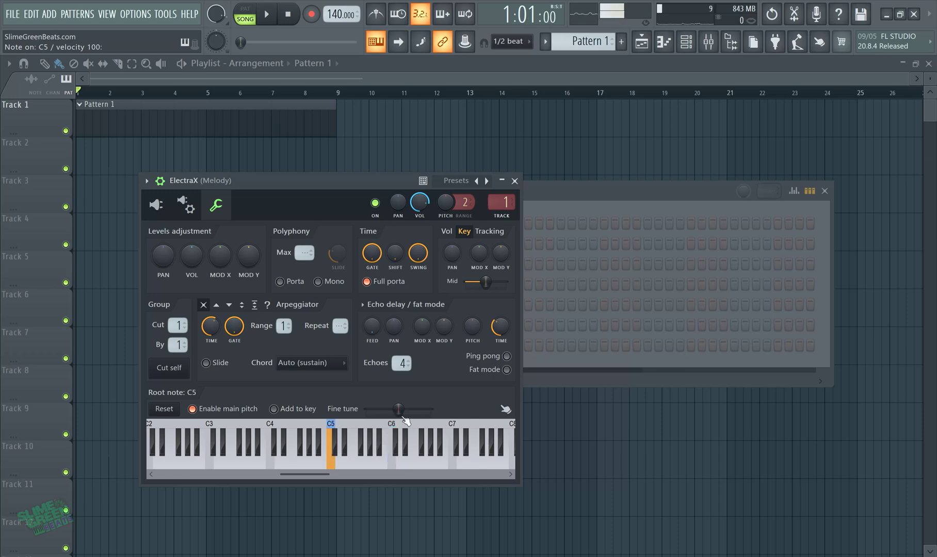
{"action": "left_click", "coordinate": [392, 462]}
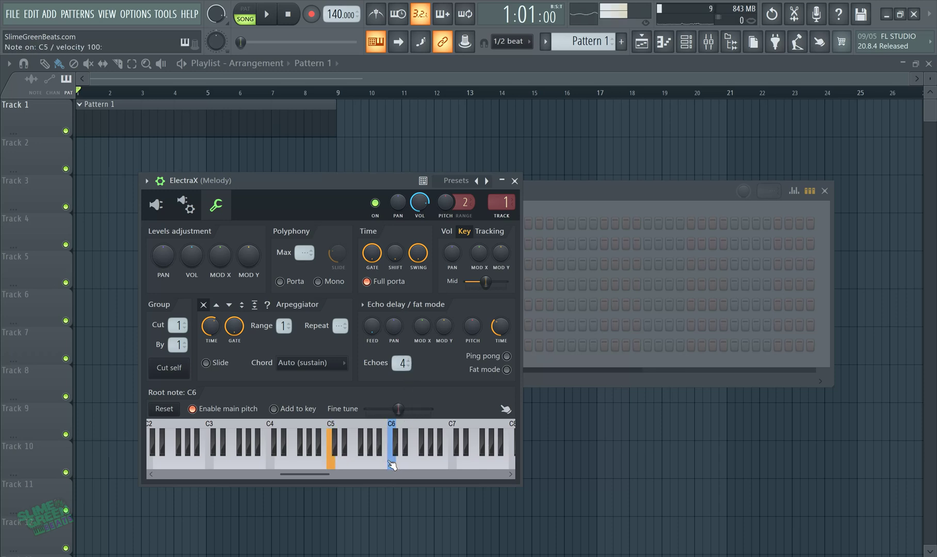
{"action": "left_click", "coordinate": [333, 463]}
{"action": "left_click", "coordinate": [566, 194]}
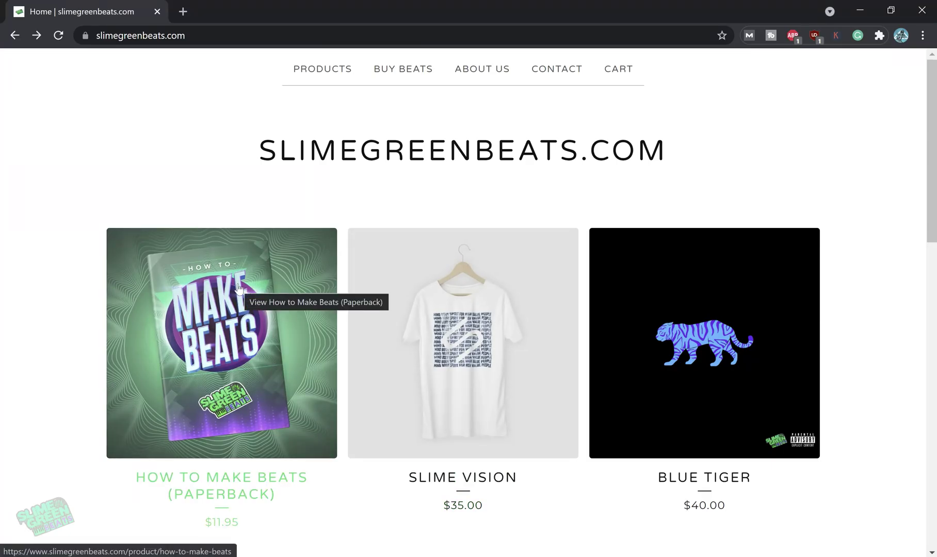
Scroll up and down through the Slime Green Beats product grid to reach the So Cold item.
{"action": "scroll", "coordinate": [531, 290], "scroll_direction": "down", "scroll_amount": 4}
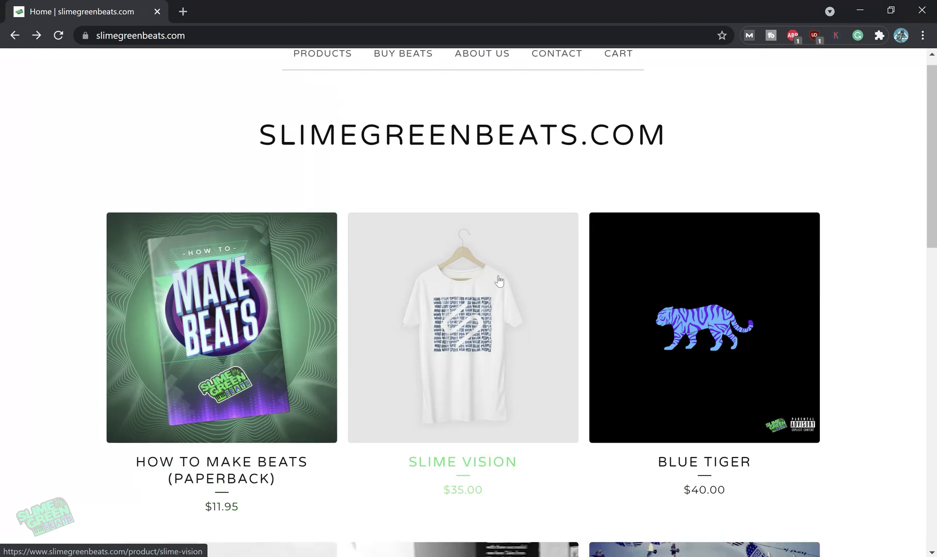
{"action": "scroll", "coordinate": [671, 234], "scroll_direction": "down", "scroll_amount": 2}
{"action": "scroll", "coordinate": [699, 237], "scroll_direction": "down", "scroll_amount": 1}
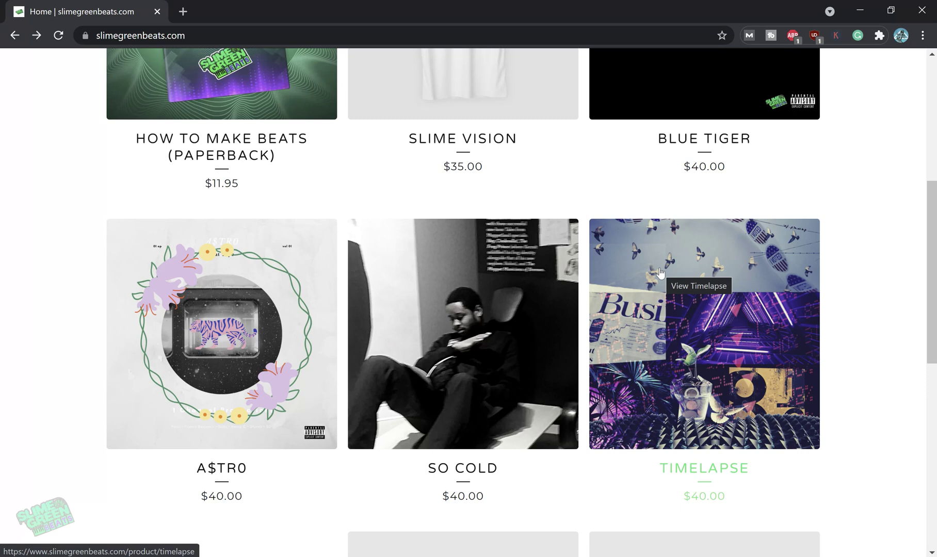
{"action": "scroll", "coordinate": [661, 274], "scroll_direction": "up", "scroll_amount": 3}
{"action": "scroll", "coordinate": [696, 210], "scroll_direction": "down", "scroll_amount": 3}
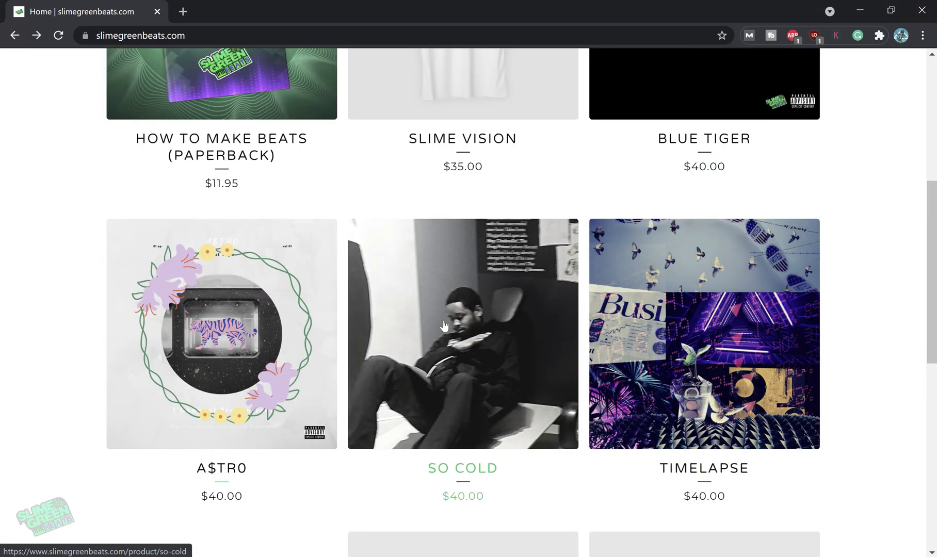
{"action": "scroll", "coordinate": [304, 371], "scroll_direction": "down", "scroll_amount": 2}
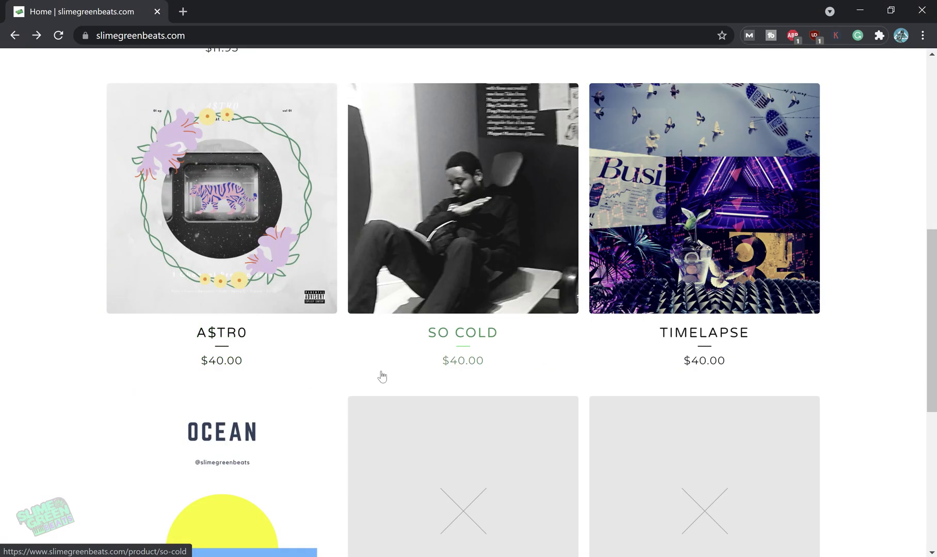
{"action": "scroll", "coordinate": [381, 376], "scroll_direction": "up", "scroll_amount": 5}
{"action": "scroll", "coordinate": [498, 299], "scroll_direction": "down", "scroll_amount": 4}
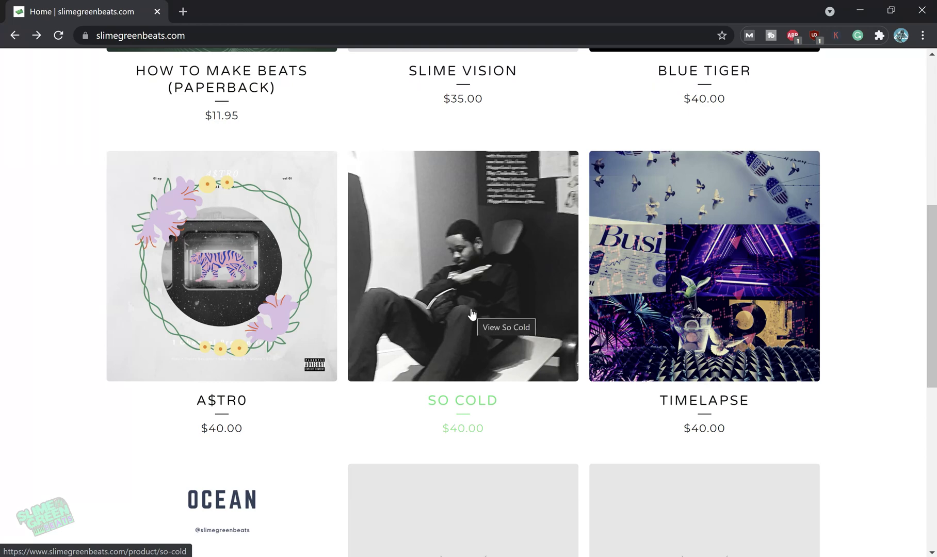
{"action": "scroll", "coordinate": [522, 247], "scroll_direction": "up", "scroll_amount": 3}
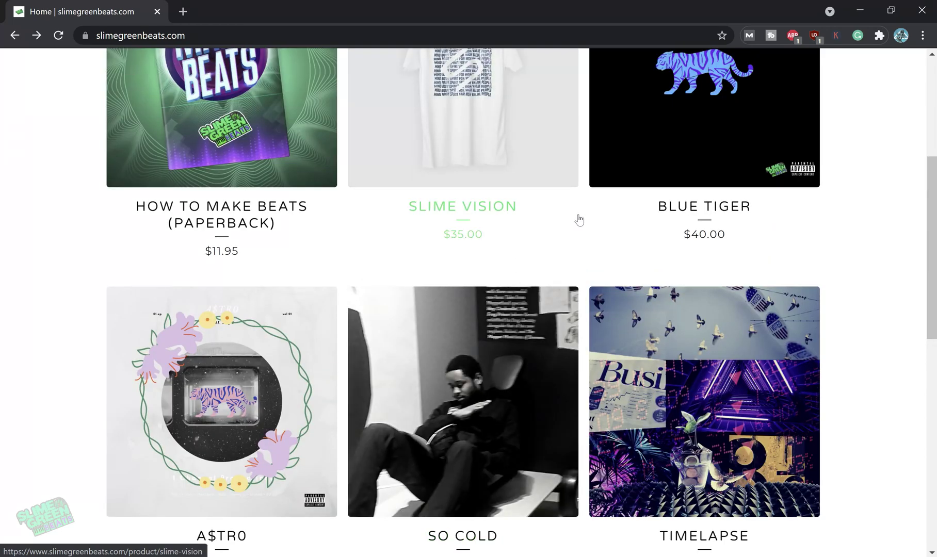
{"action": "scroll", "coordinate": [567, 260], "scroll_direction": "down", "scroll_amount": 3}
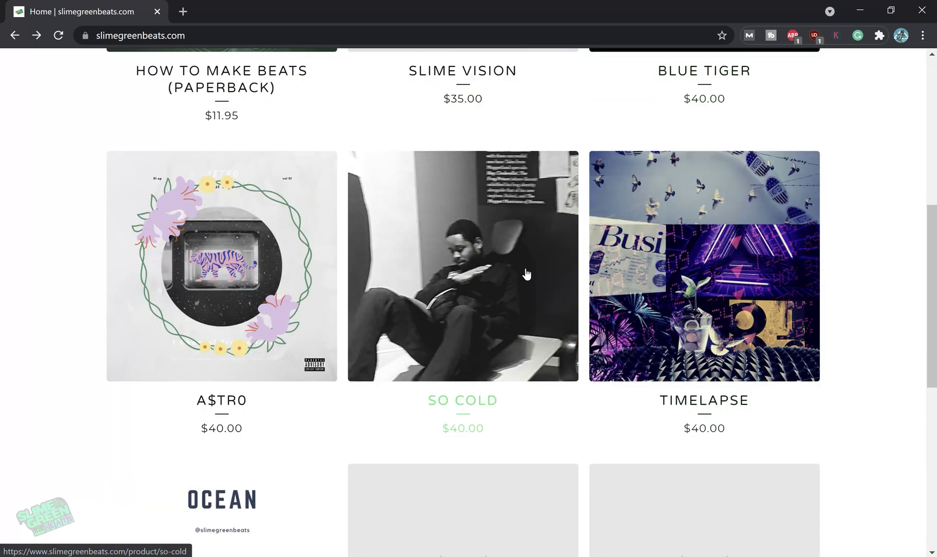
{"action": "scroll", "coordinate": [525, 274], "scroll_direction": "down", "scroll_amount": 2}
Open the So Cold product page and scroll through its $40.00 details and related products.
{"action": "scroll", "coordinate": [480, 324], "scroll_direction": "up", "scroll_amount": 2}
{"action": "left_click", "coordinate": [456, 409]}
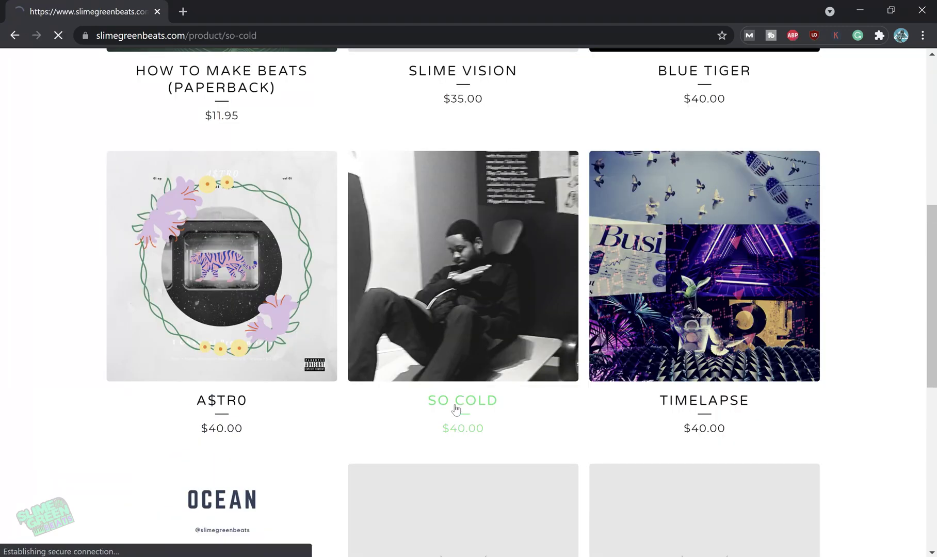
{"action": "scroll", "coordinate": [275, 304], "scroll_direction": "down", "scroll_amount": 3}
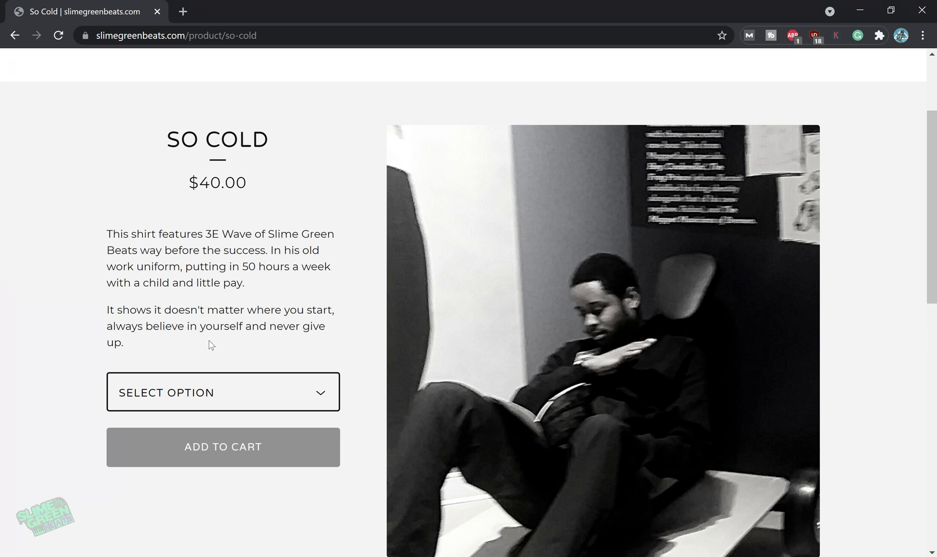
{"action": "scroll", "coordinate": [380, 349], "scroll_direction": "down", "scroll_amount": 3}
{"action": "scroll", "coordinate": [447, 285], "scroll_direction": "up", "scroll_amount": 2}
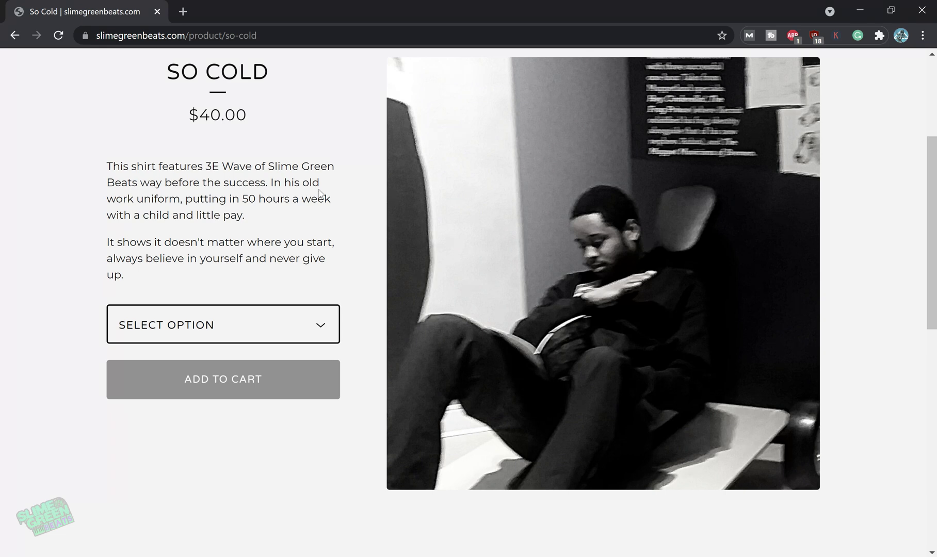
{"action": "scroll", "coordinate": [412, 393], "scroll_direction": "down", "scroll_amount": 3}
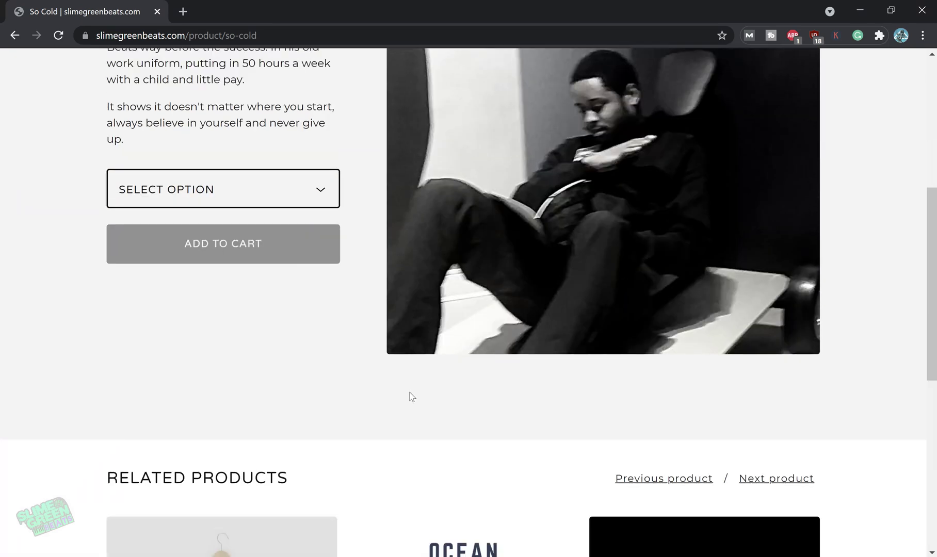
{"action": "scroll", "coordinate": [407, 384], "scroll_direction": "up", "scroll_amount": 4}
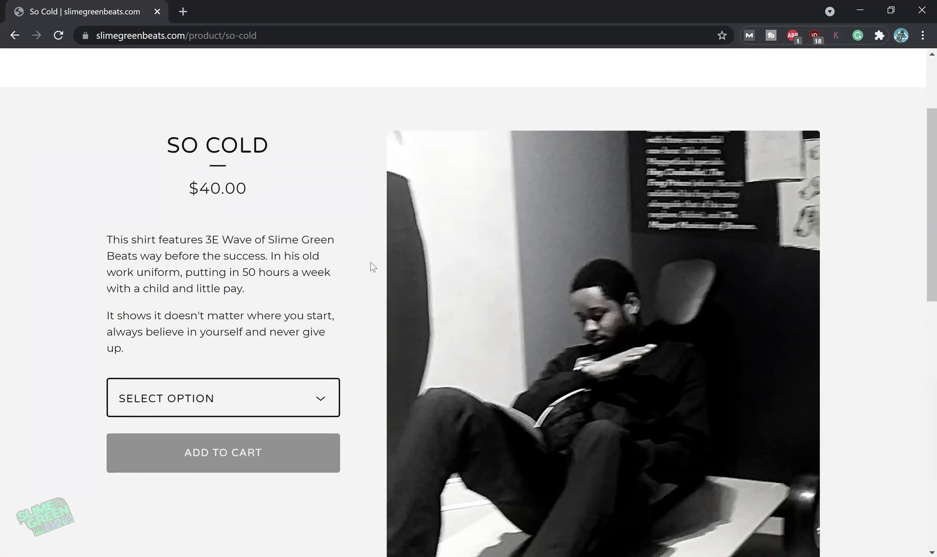
{"action": "scroll", "coordinate": [340, 289], "scroll_direction": "up", "scroll_amount": 3}
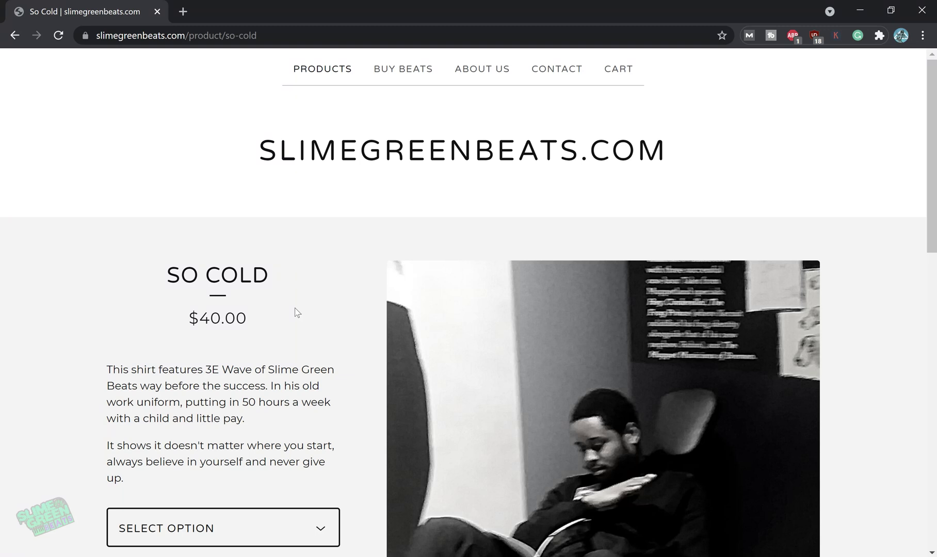